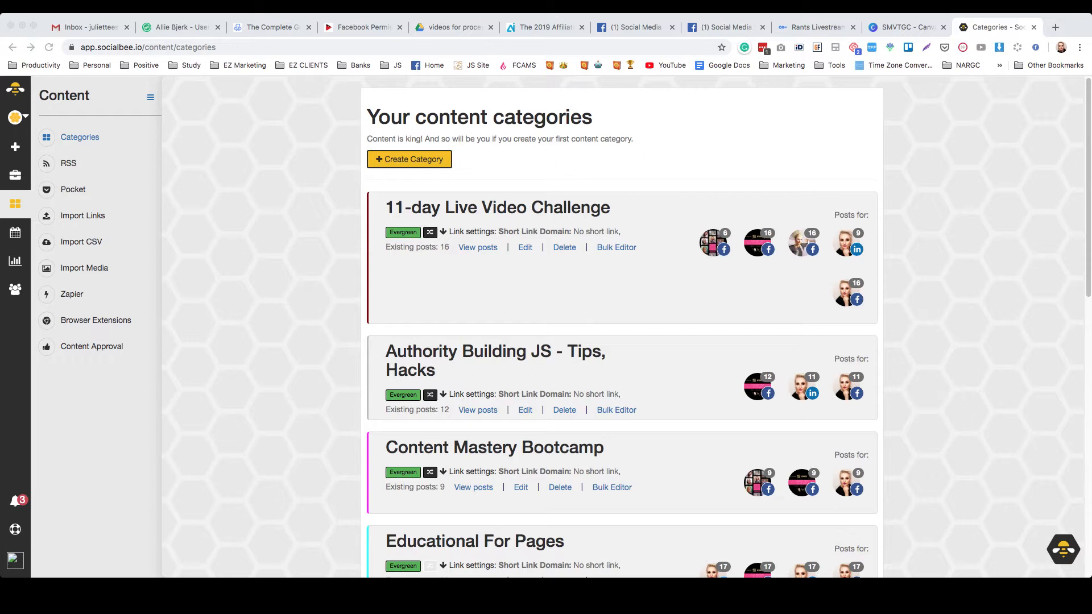
# Set up a bulk media import into the SMVTGC - Find Your Voice Monday category for the Social Media Visibility That Gets Clients Facebook group
pyautogui.scroll(-8, 622, 327)
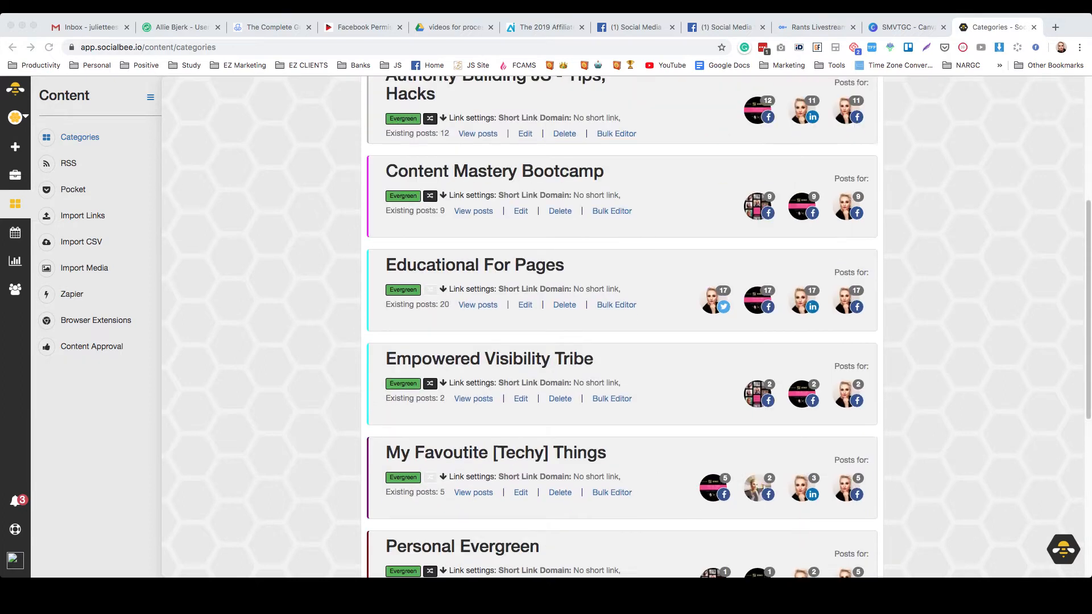
pyautogui.scroll(9, 622, 327)
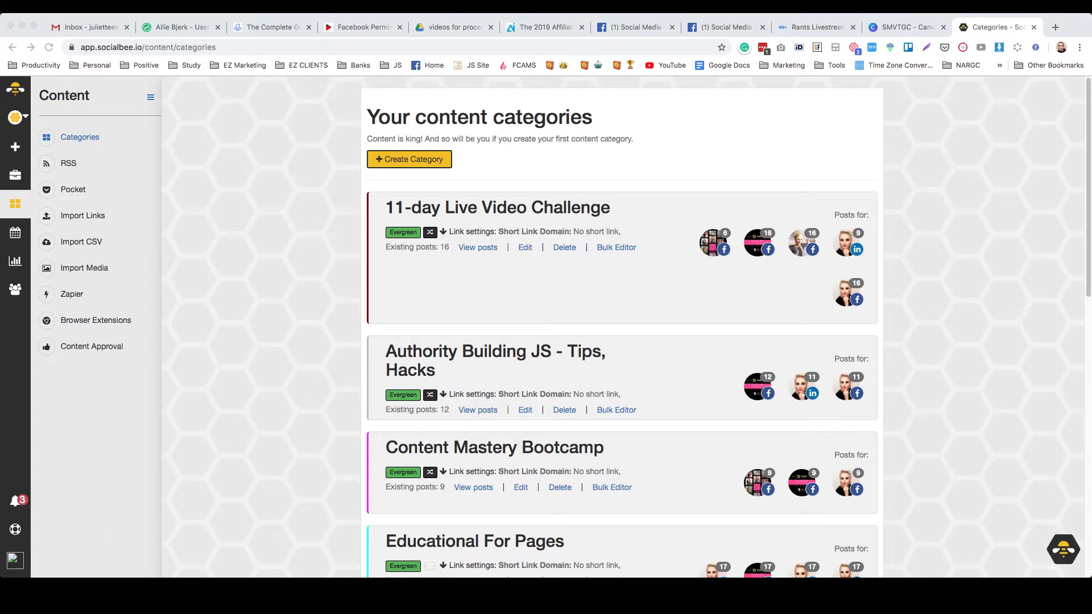
pyautogui.click(83, 268)
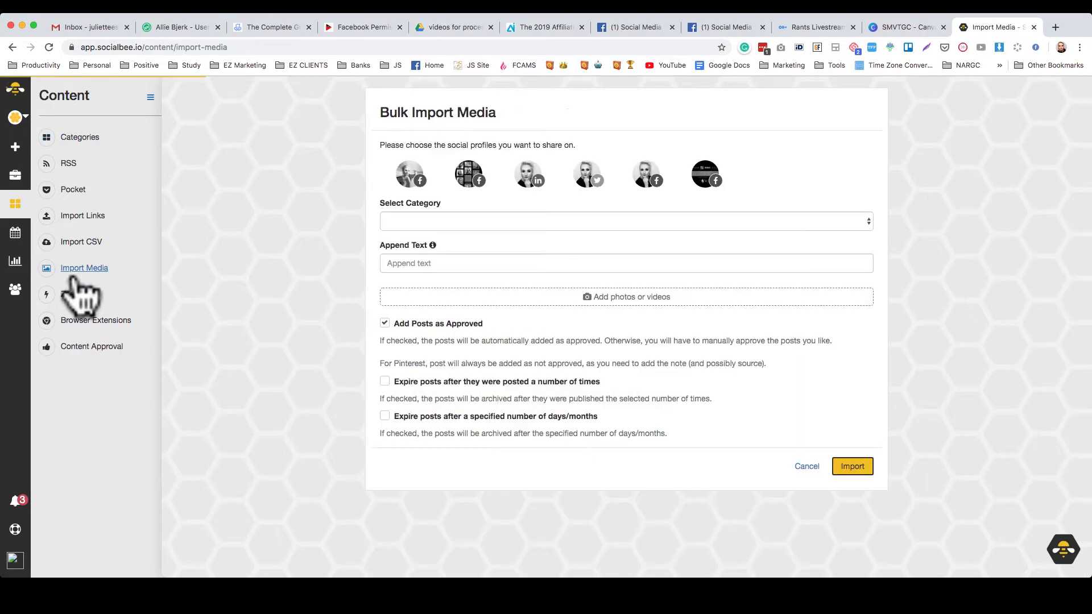
pyautogui.click(455, 222)
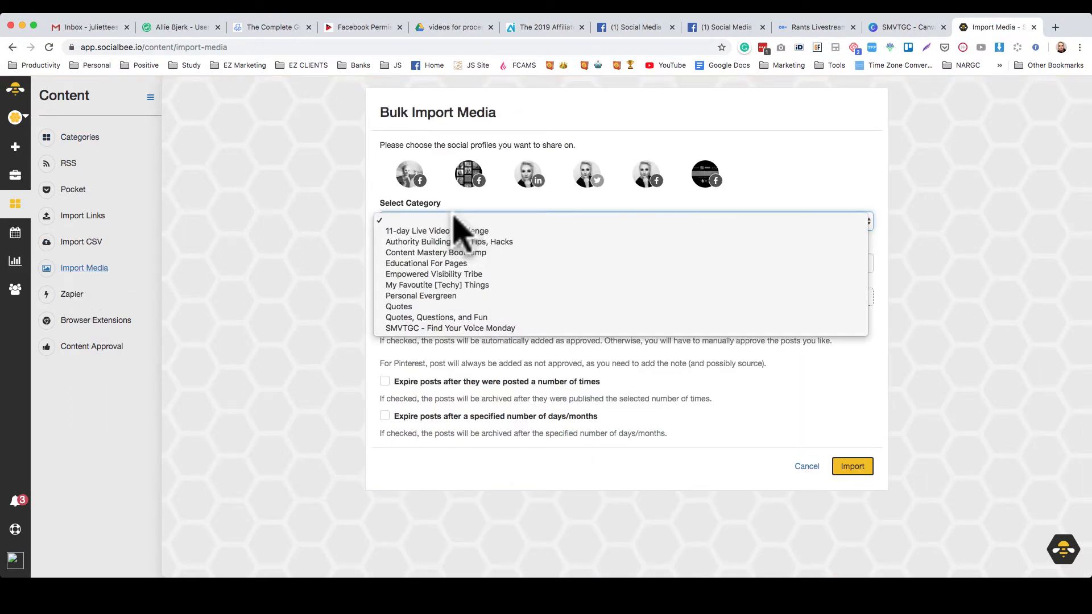
pyautogui.click(432, 328)
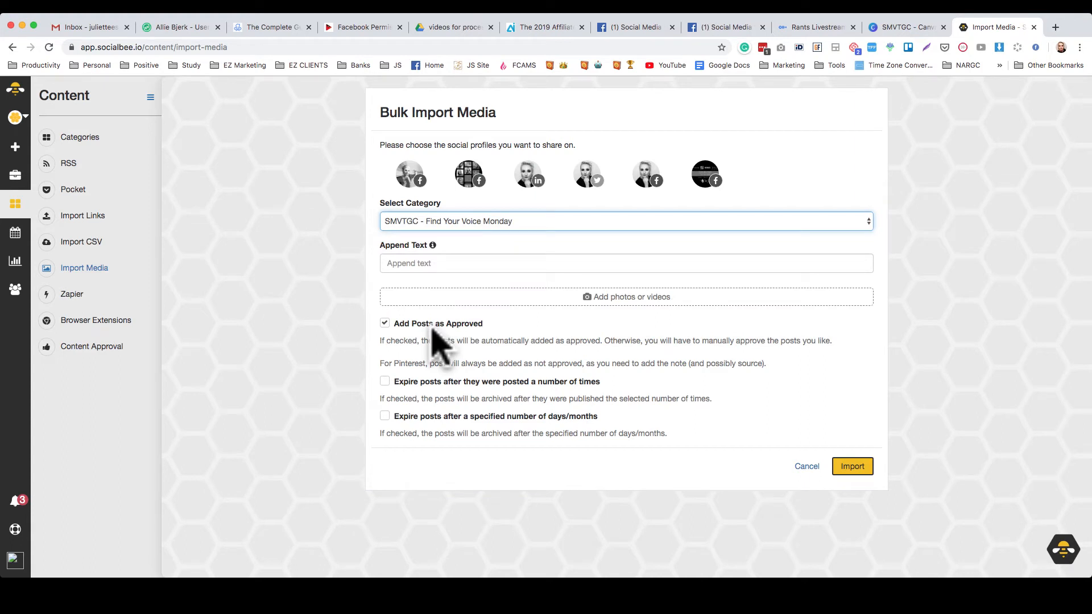
pyautogui.click(706, 174)
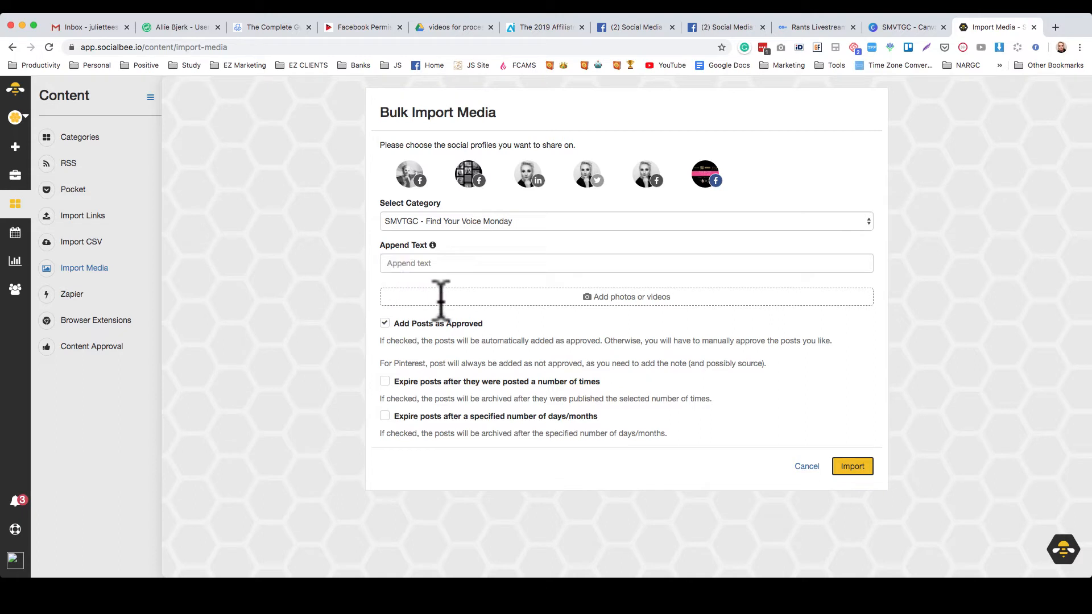
# Add the six pink Find Your Voice Monday images and import them as approved posts
pyautogui.click(606, 299)
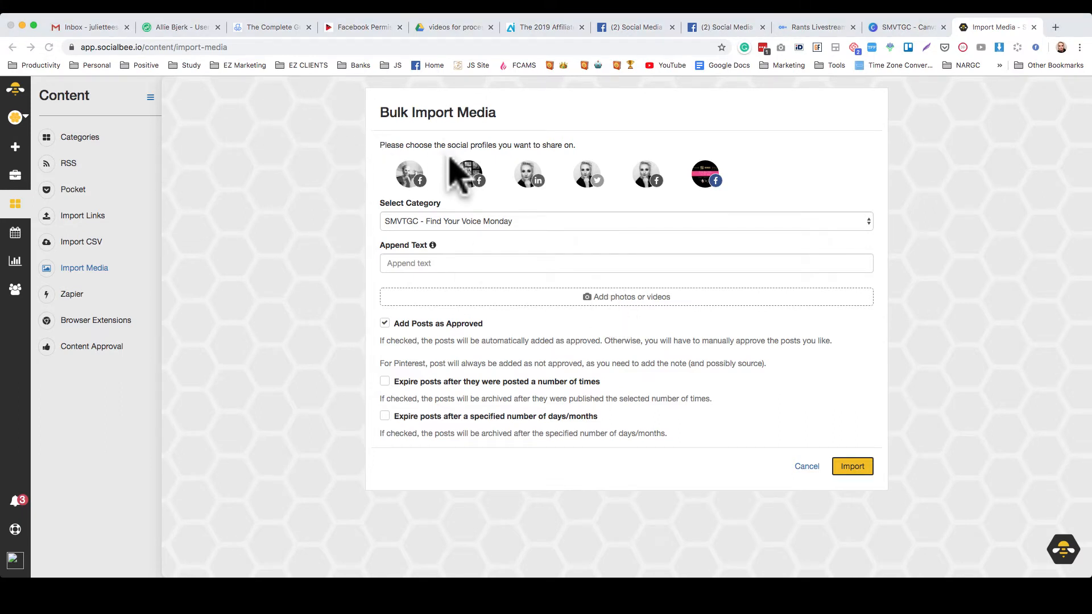
pyautogui.click(1010, 380)
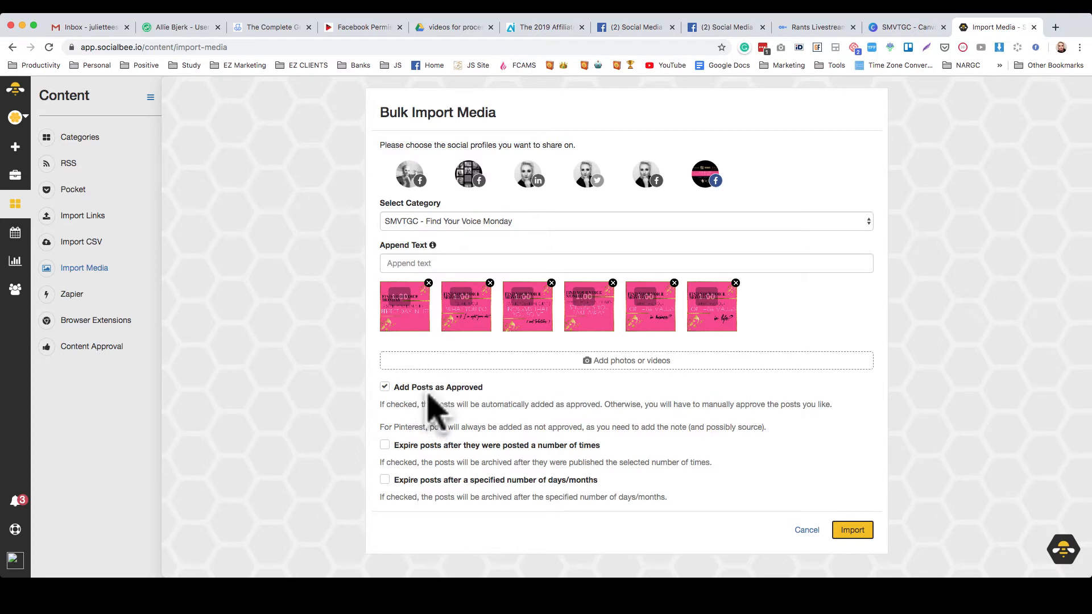
pyautogui.click(853, 531)
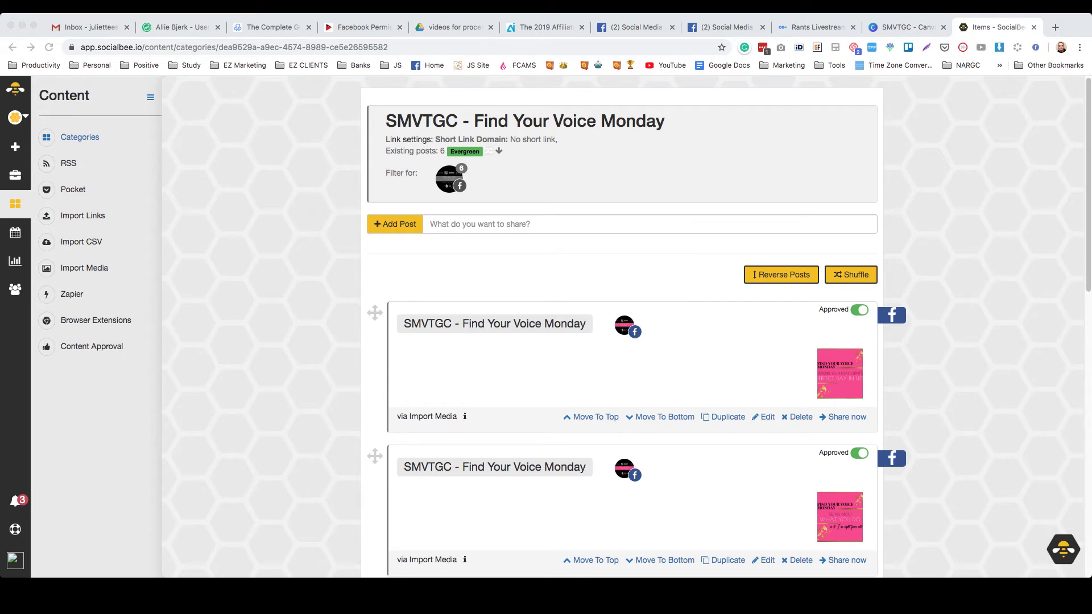
# Open the first imported Find Your Voice Monday post for editing, with the Facebook group profile selected
pyautogui.moveTo(458, 195)
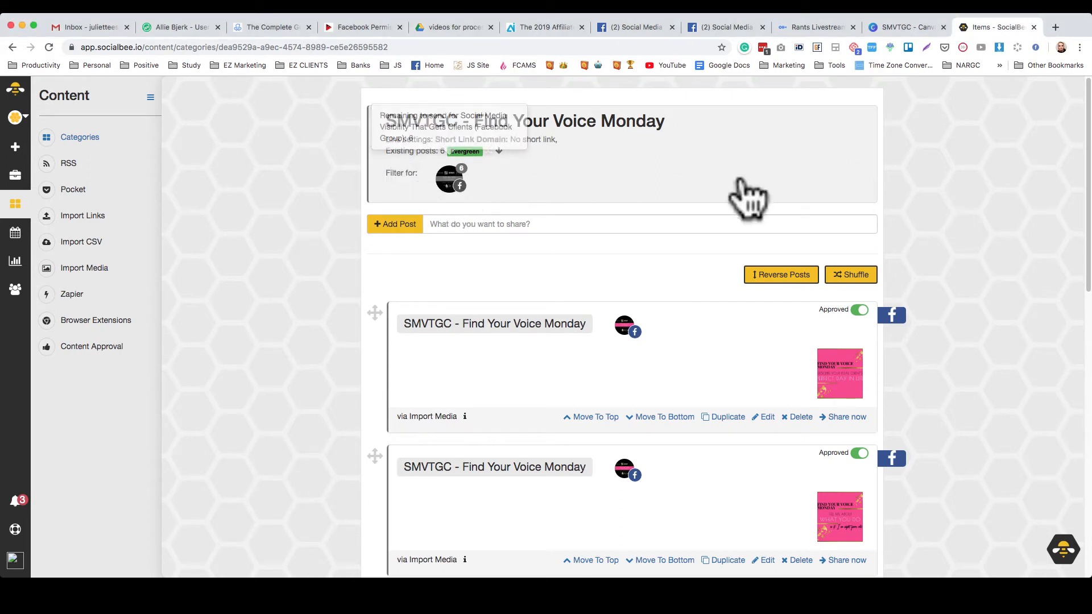
pyautogui.scroll(-1, 992, 183)
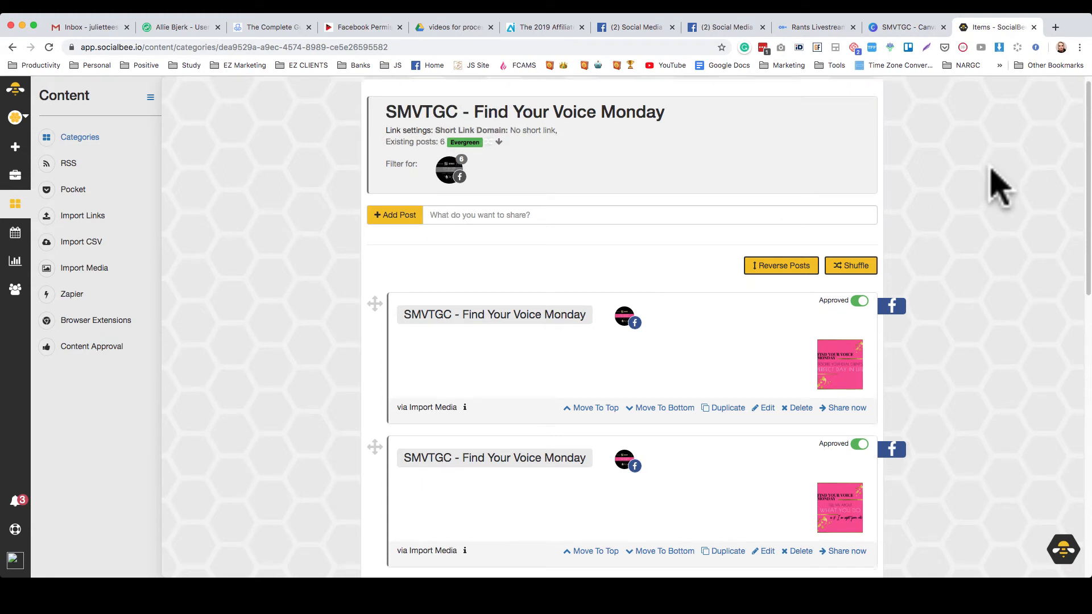
pyautogui.scroll(-5, 990, 185)
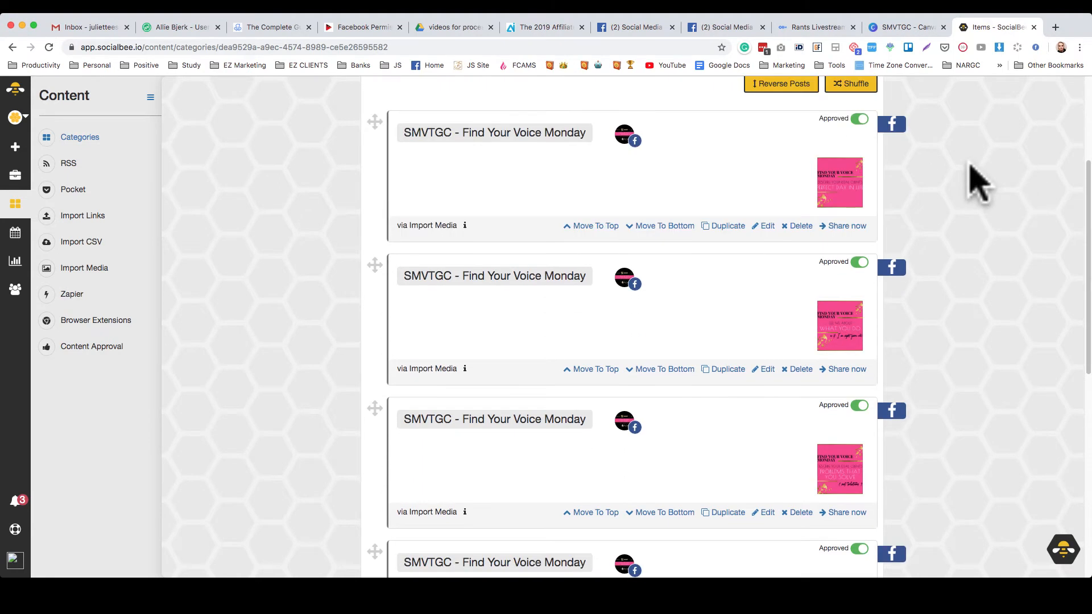
pyautogui.scroll(1, 956, 185)
pyautogui.click(488, 232)
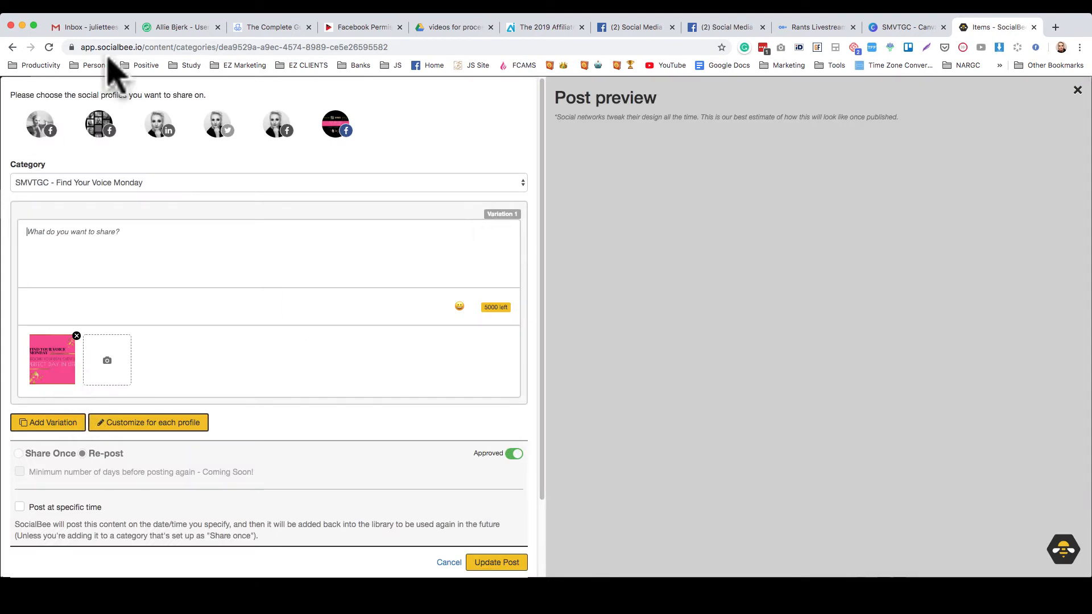
pyautogui.click(337, 124)
pyautogui.click(337, 123)
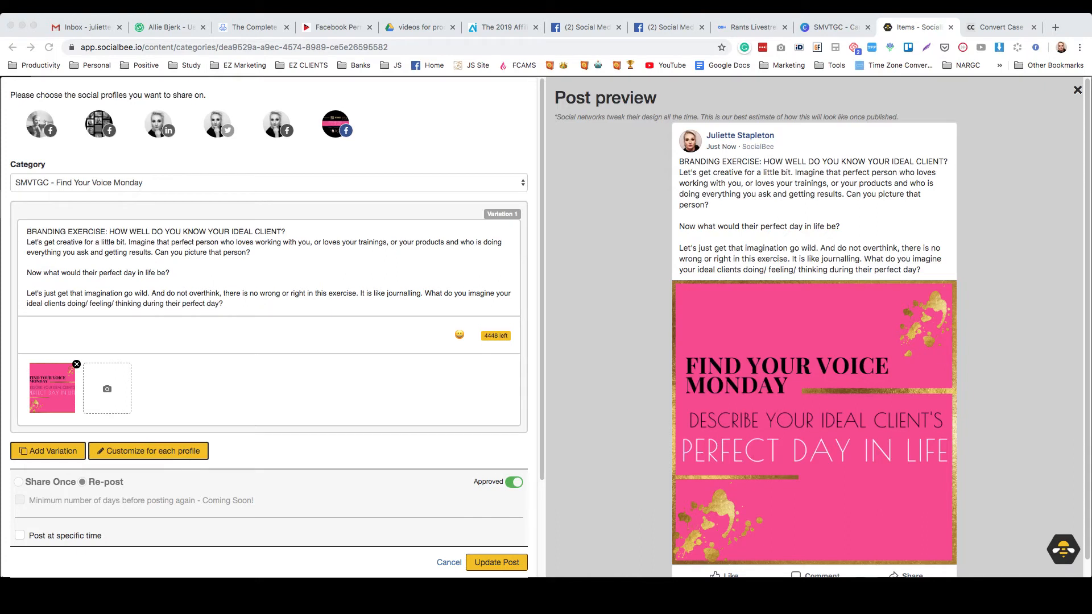
# Insert a new line below the BRANDING EXERCISE heading and place a crown emoji on it
pyautogui.click(152, 243)
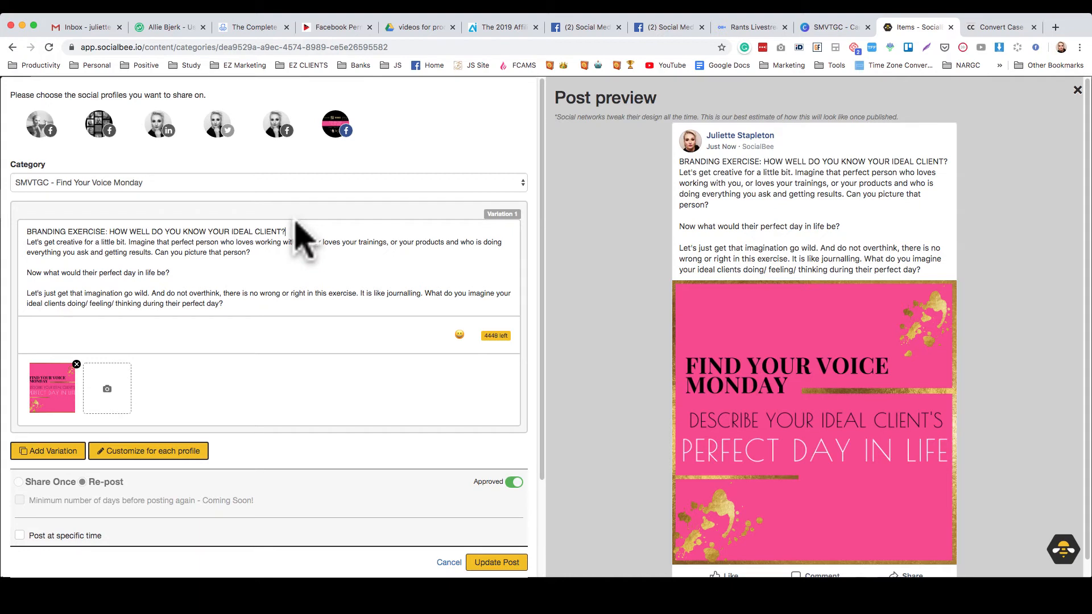
pyautogui.press('Return')
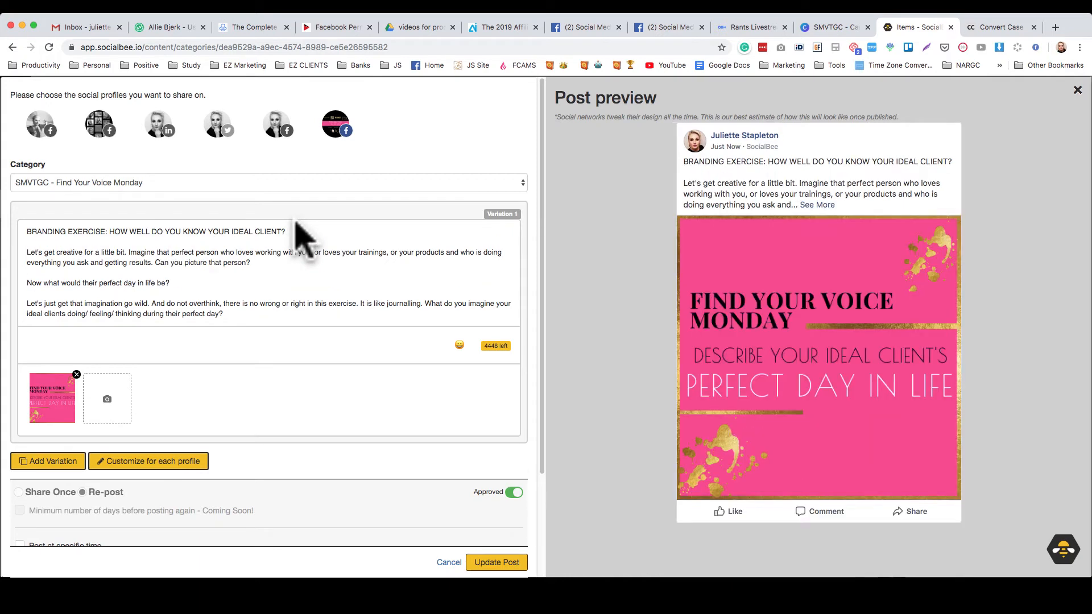
pyautogui.click(459, 347)
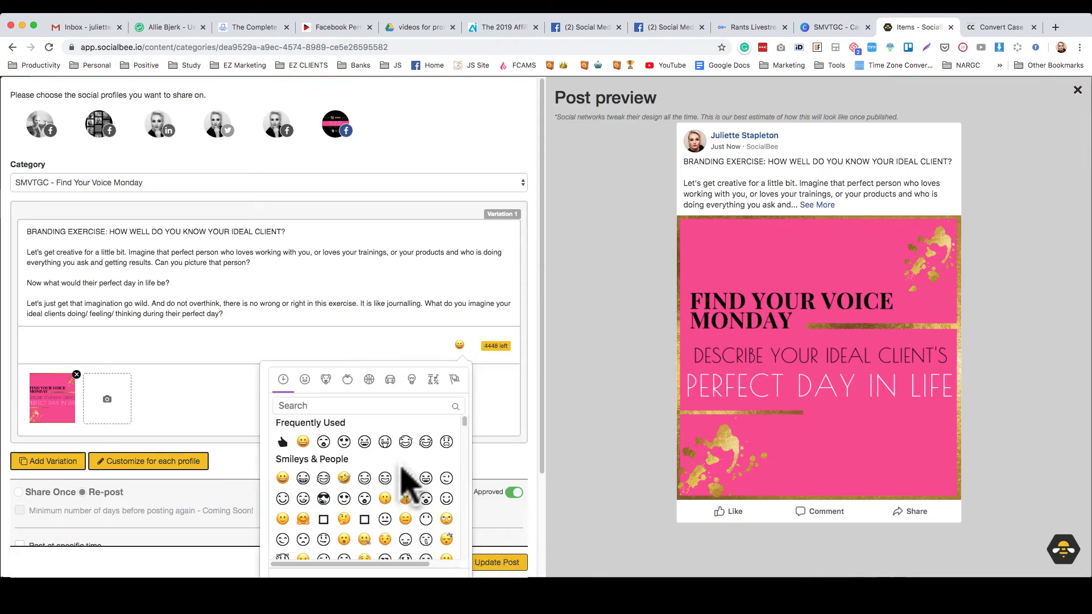
pyautogui.click(355, 406)
pyautogui.write('crown')
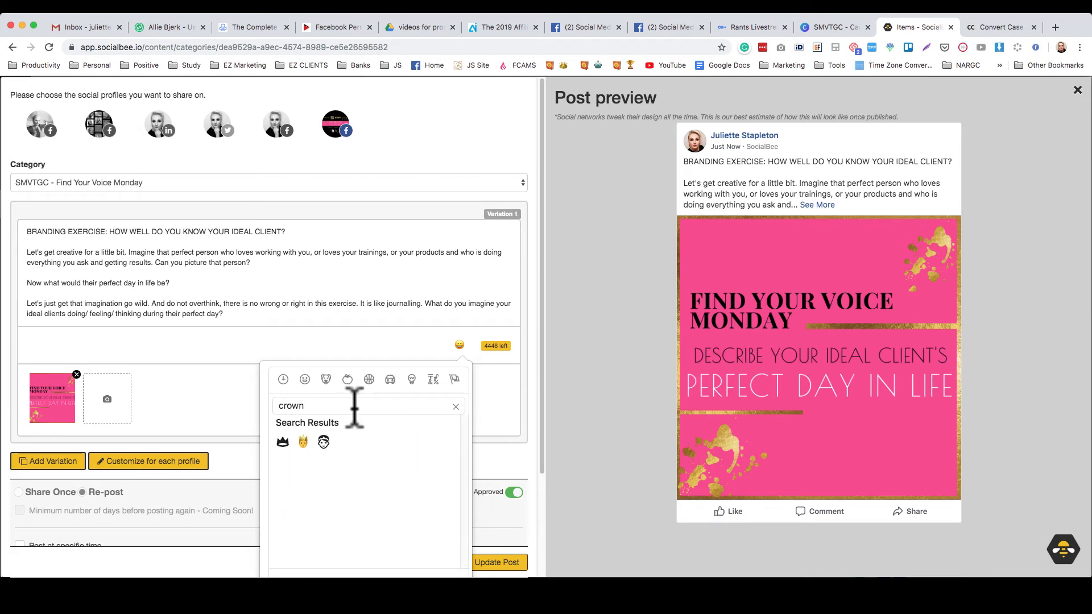
pyautogui.click(282, 441)
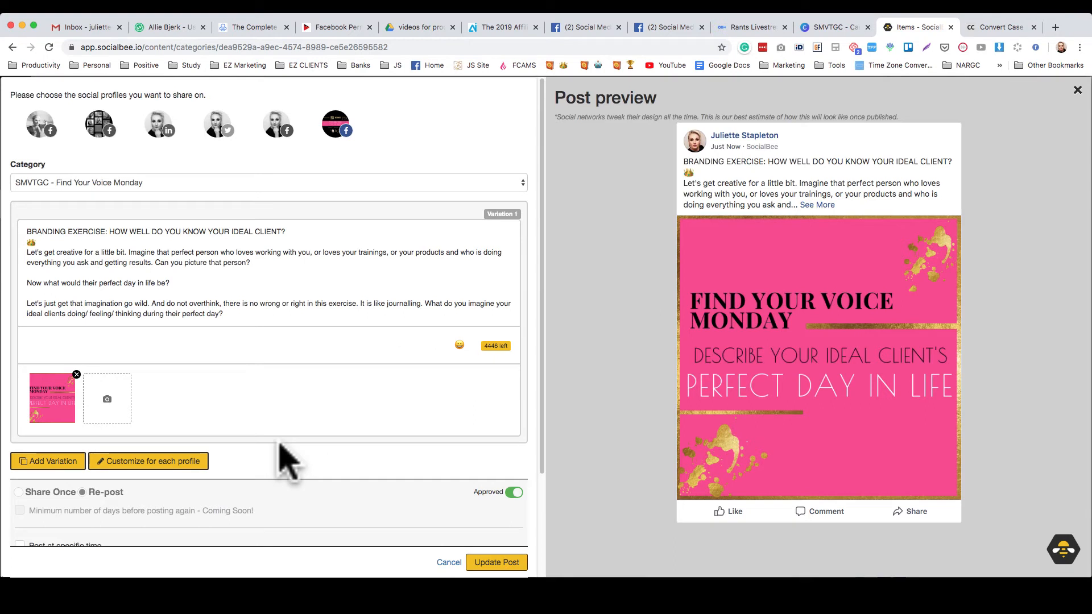
# Add two more crown emojis beside the first one below the post heading
pyautogui.click(29, 243)
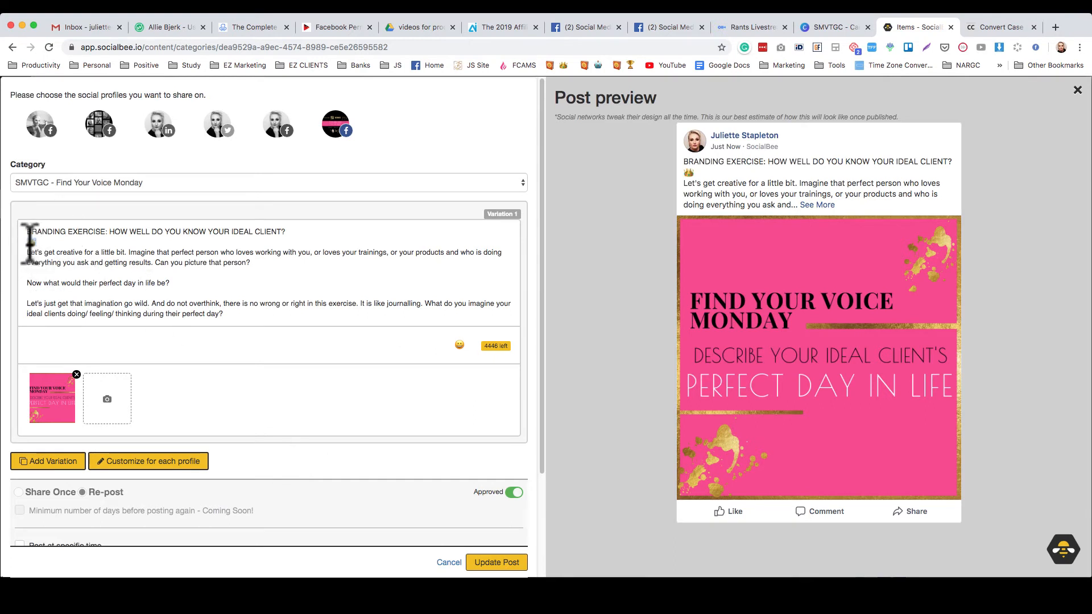
pyautogui.click(41, 244)
pyautogui.write('👑')
pyautogui.write('👑')
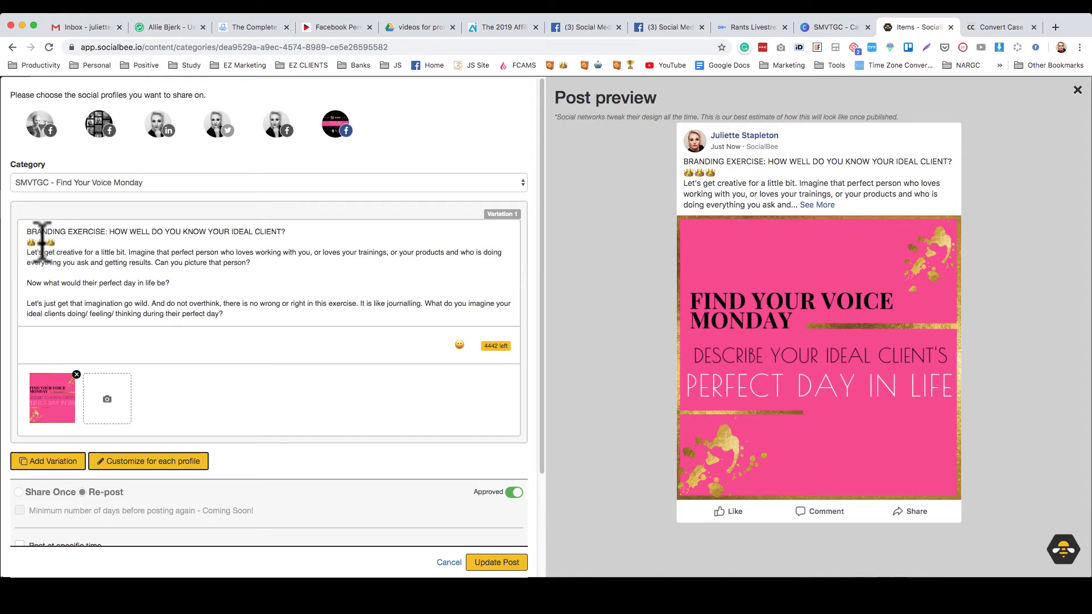
# Make "Can you picture that person?" a separate paragraph, with a blank line above it, and update the post
pyautogui.click(817, 205)
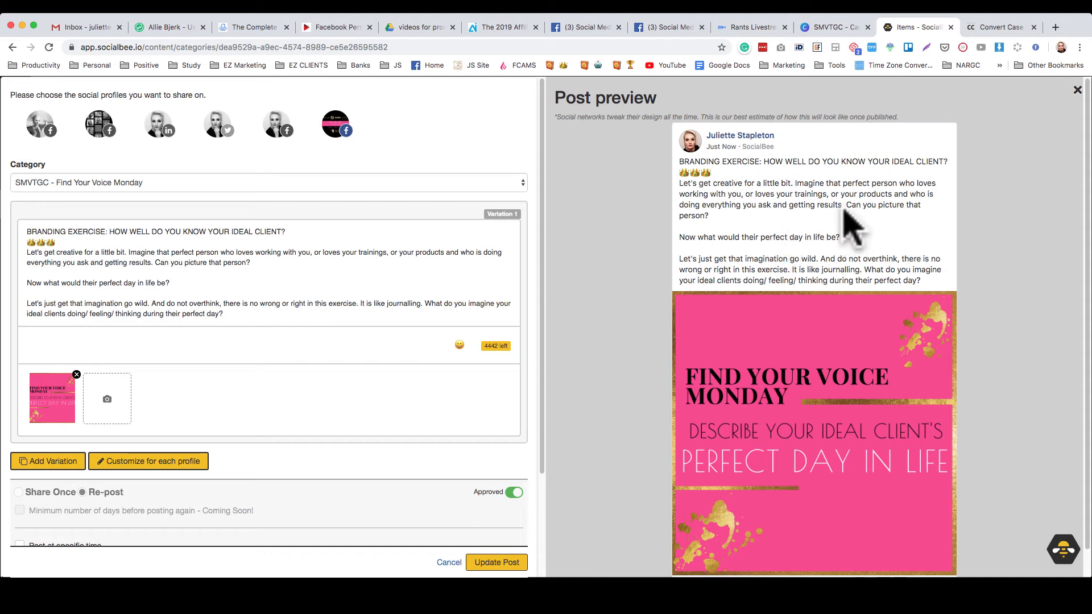
pyautogui.click(155, 262)
pyautogui.press('Return')
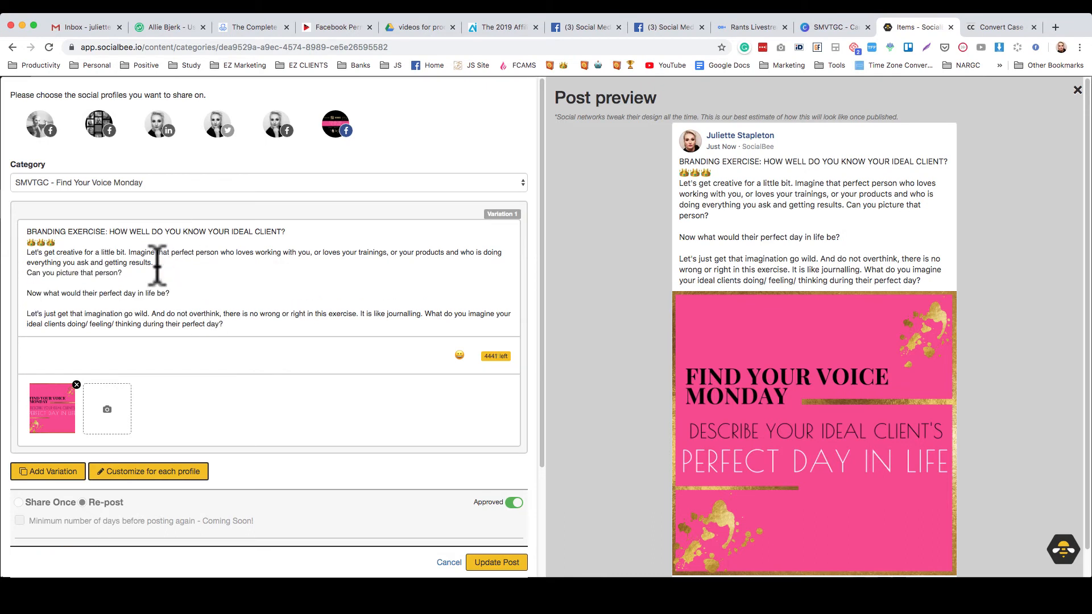
pyautogui.press('Return')
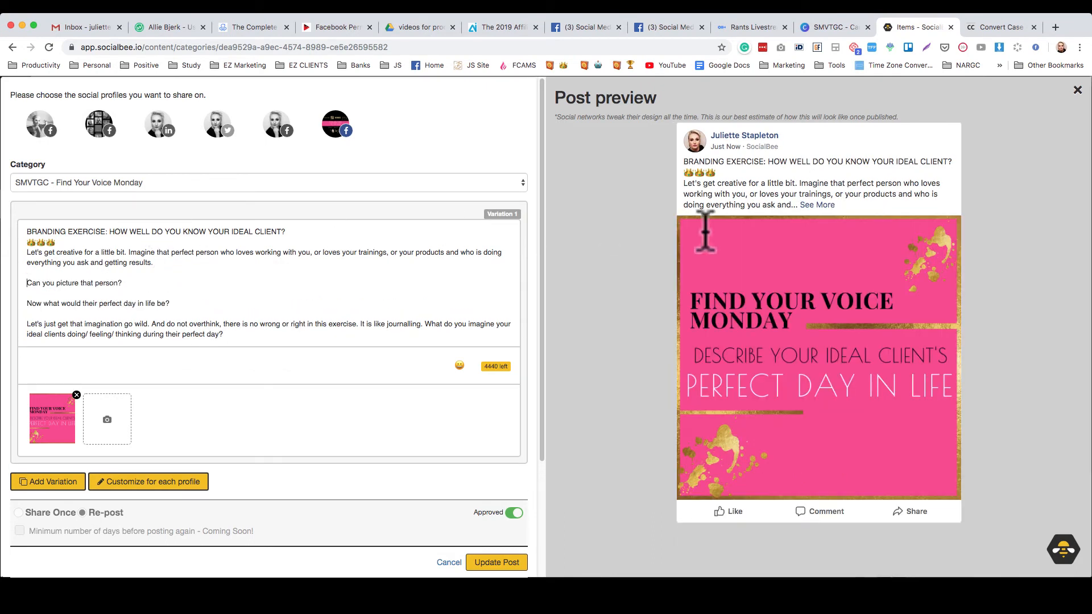
pyautogui.click(817, 206)
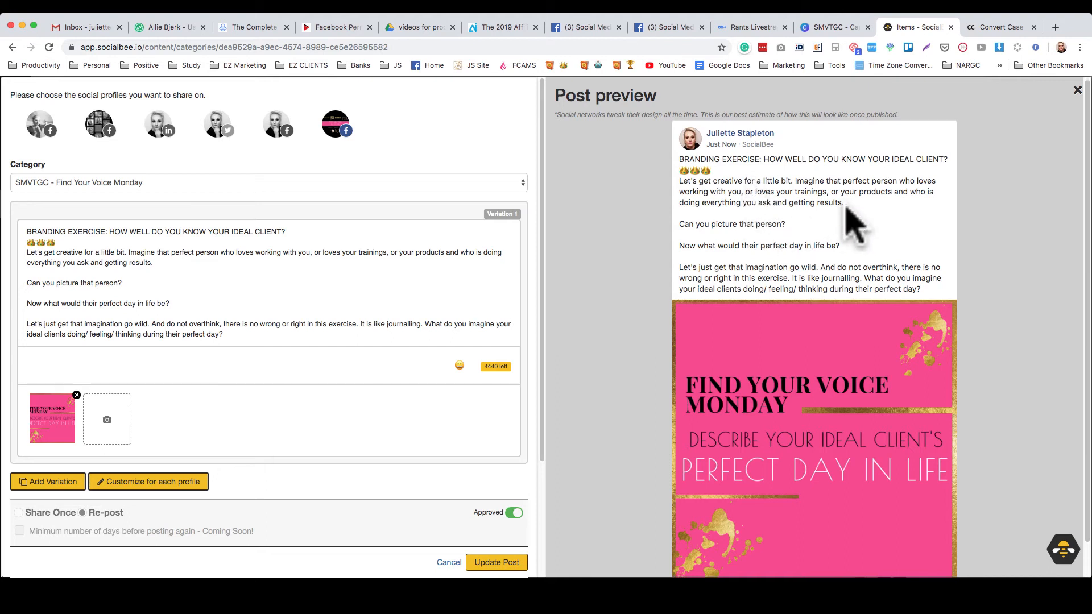
pyautogui.scroll(-2, 856, 228)
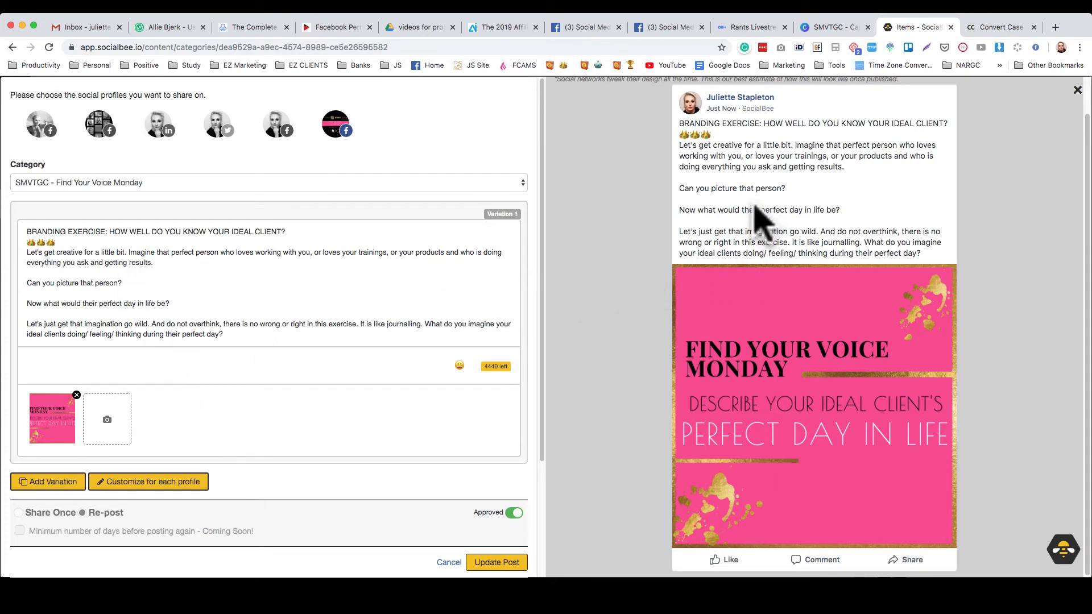
pyautogui.click(492, 563)
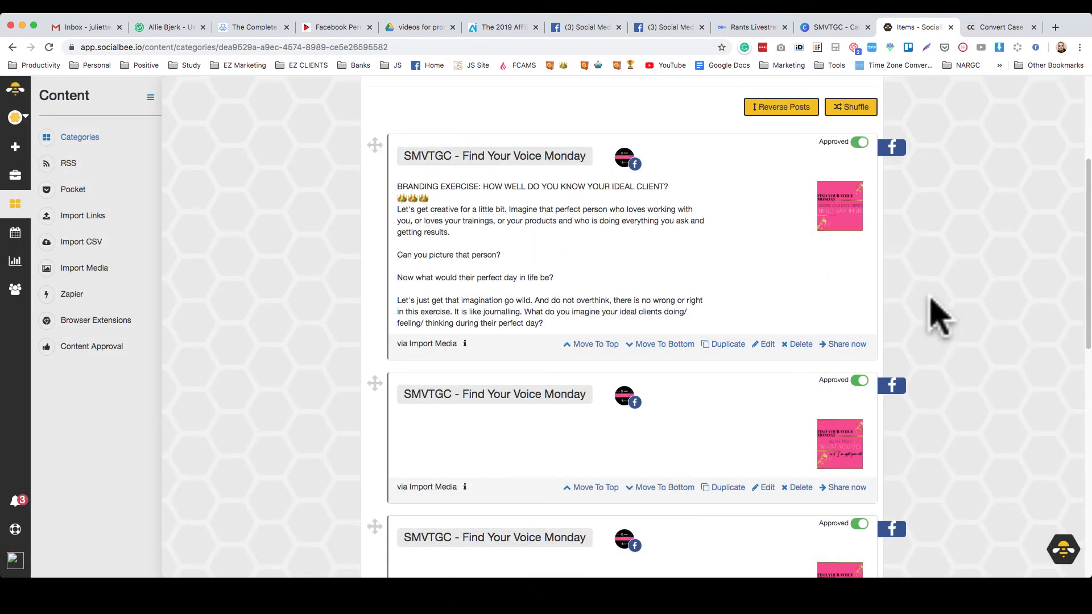
# Switch to the Social Media Visibility That Gets Clients board in Trello, close the open card and look through the day-themed lists
pyautogui.scroll(-2, 987, 263)
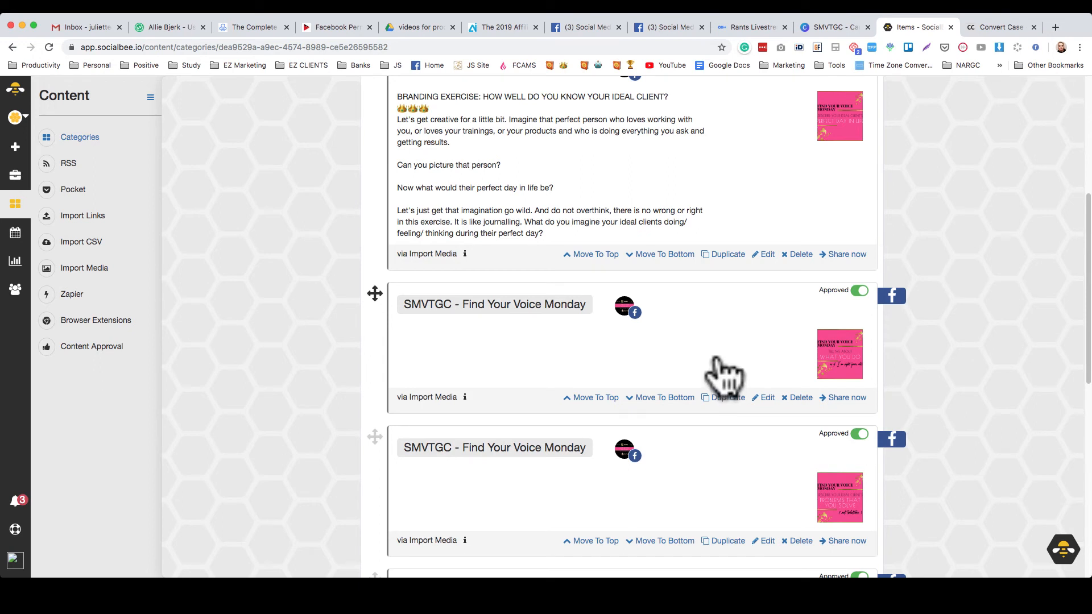
pyautogui.scroll(5, 724, 375)
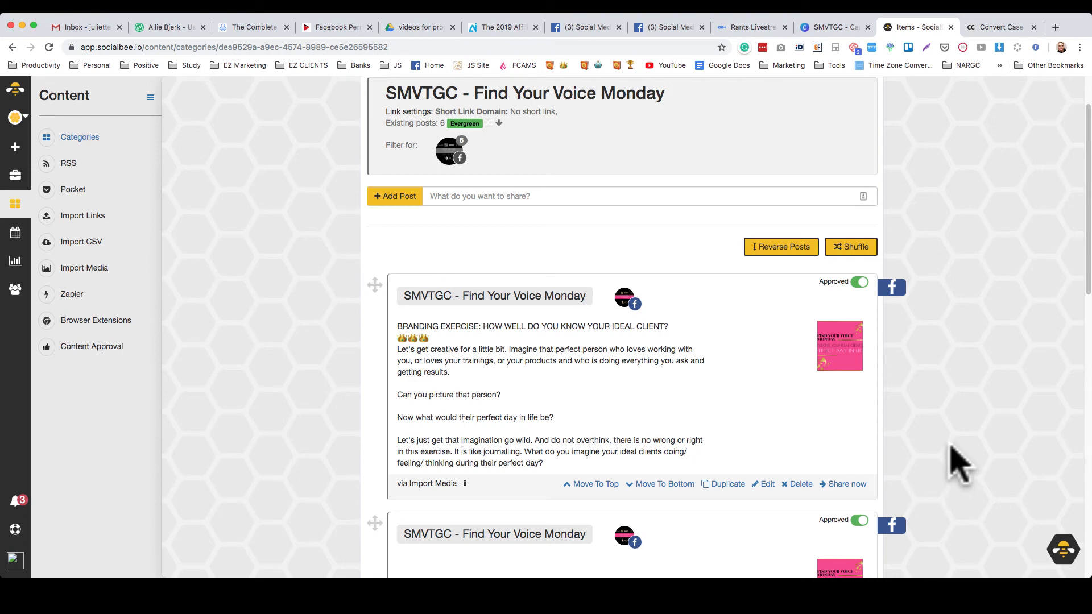
pyautogui.press('super+shift+2')
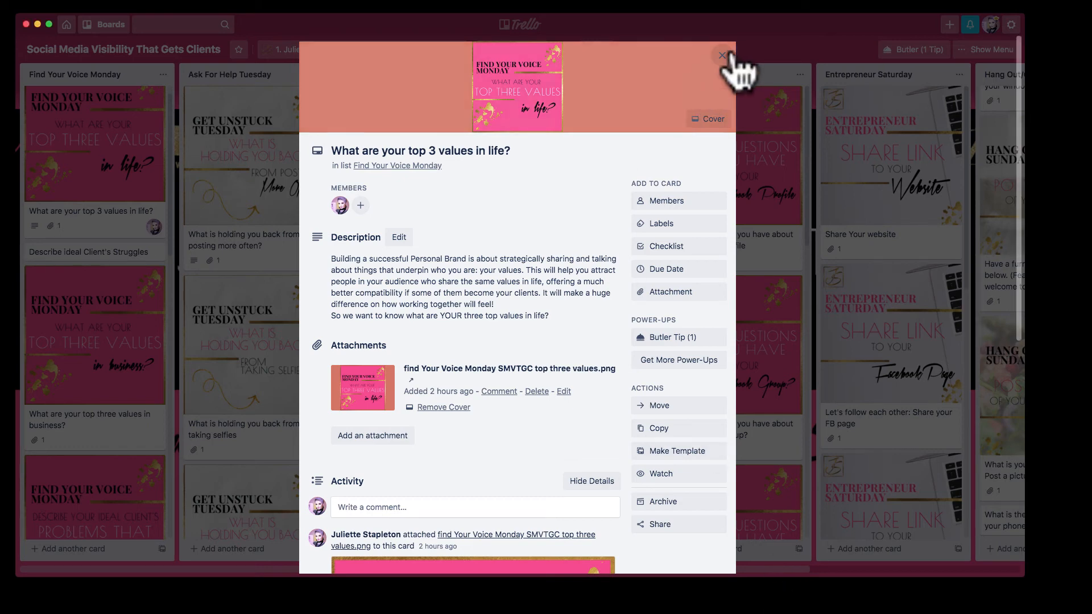
pyautogui.click(712, 67)
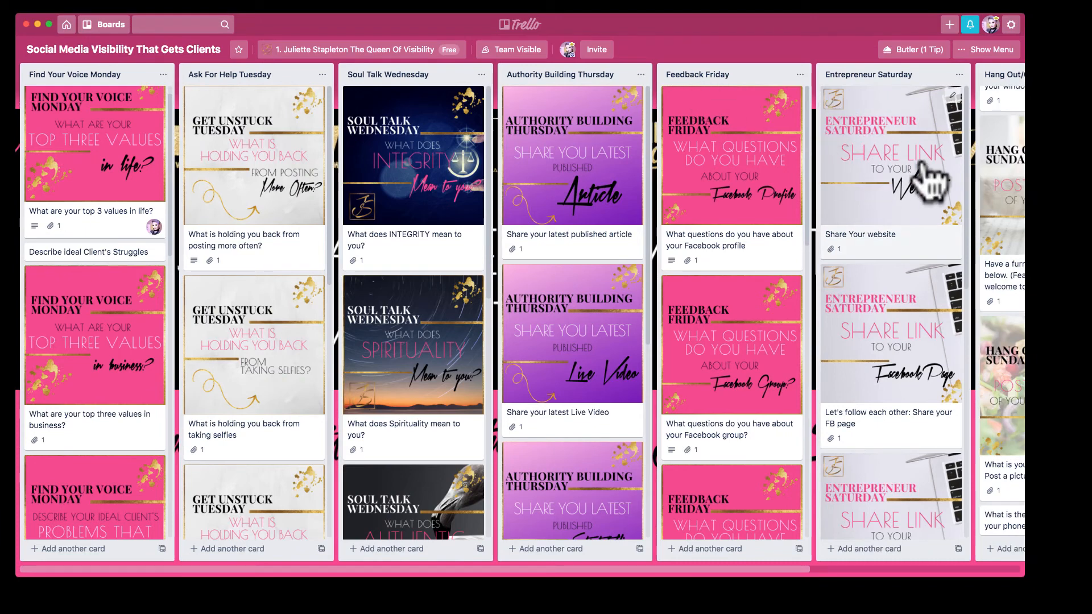
pyautogui.scroll(-10, 1006, 143)
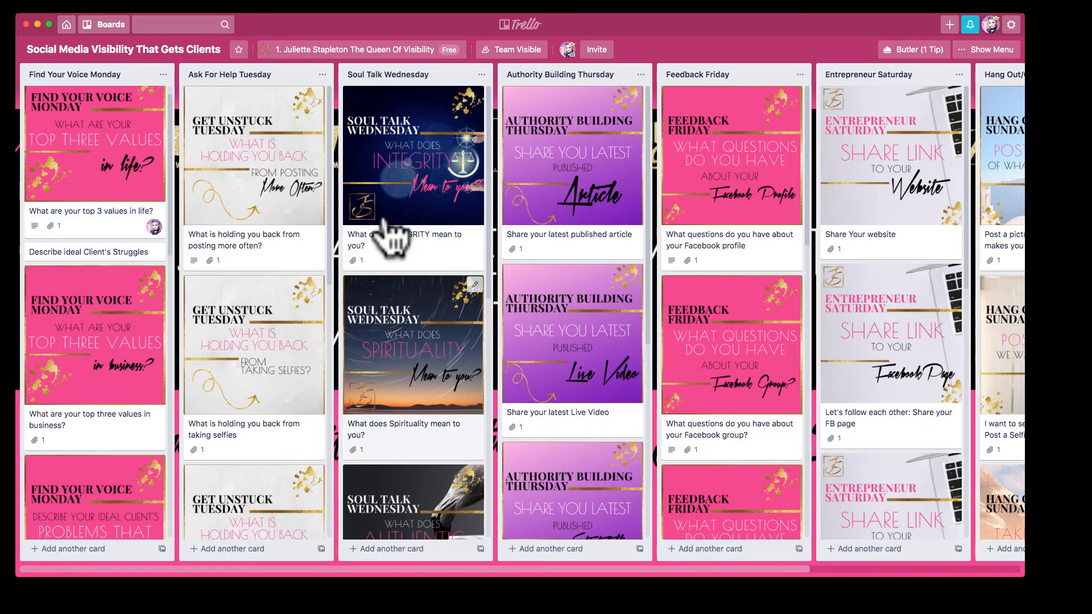
pyautogui.click(941, 443)
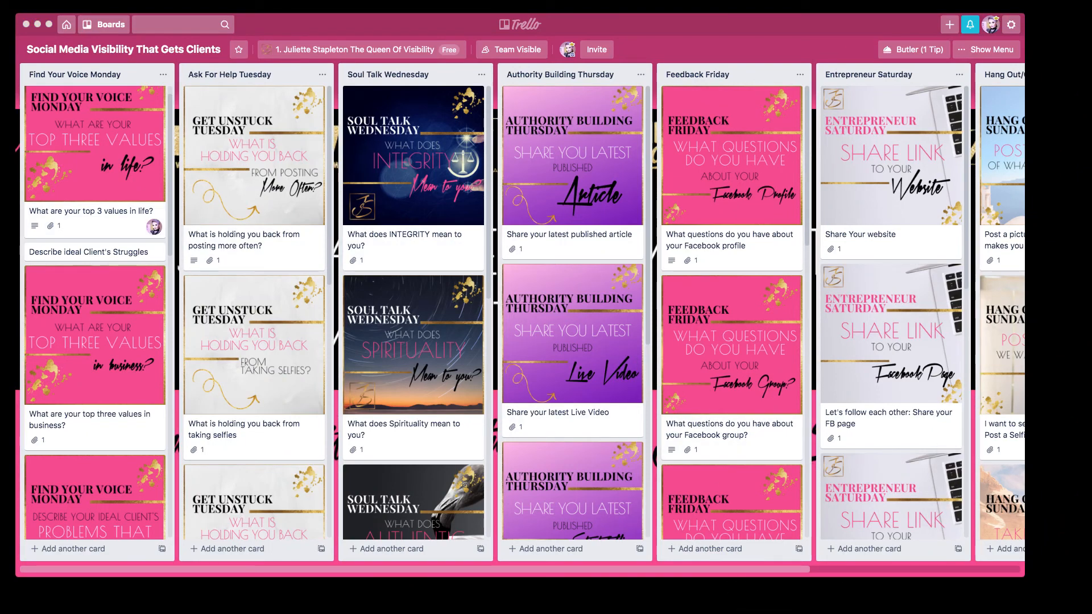